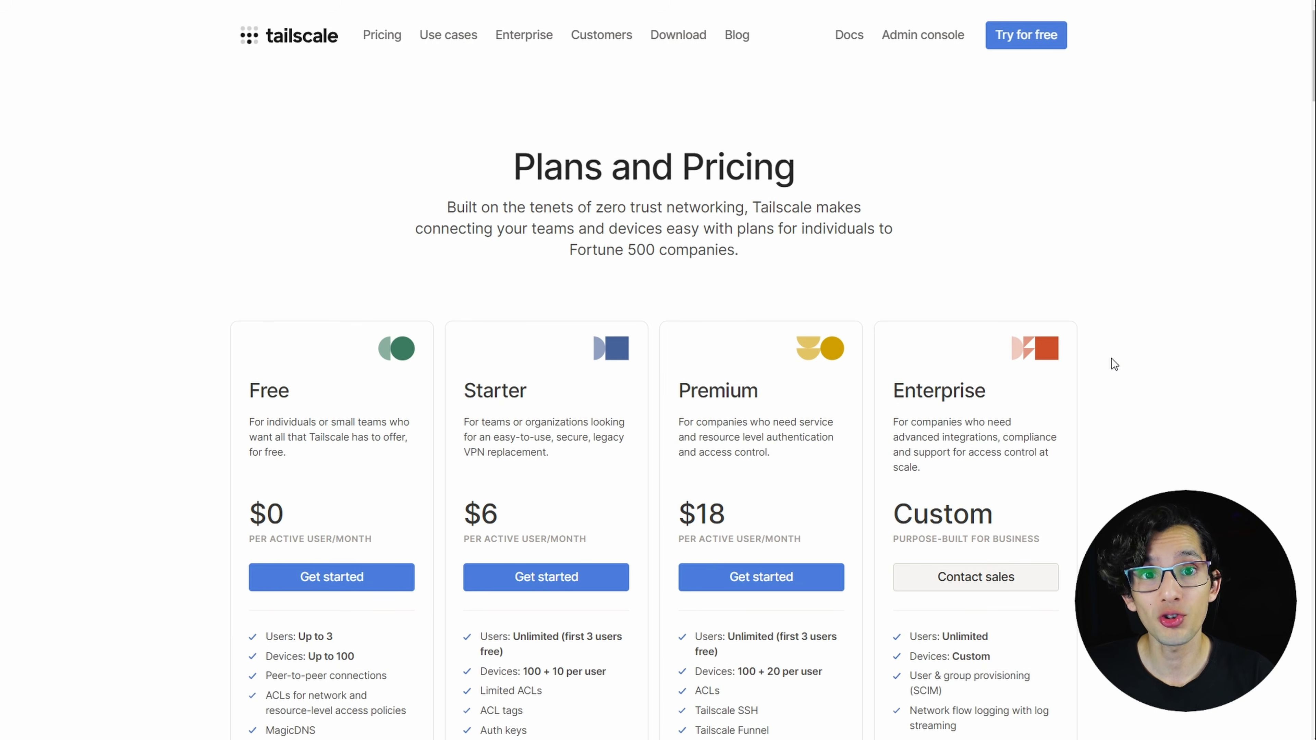
# Start signing up for Tailscale's Free plan from the pricing page, reaching the choice of identity provider.
pyautogui.scroll(-3, 365, 453)
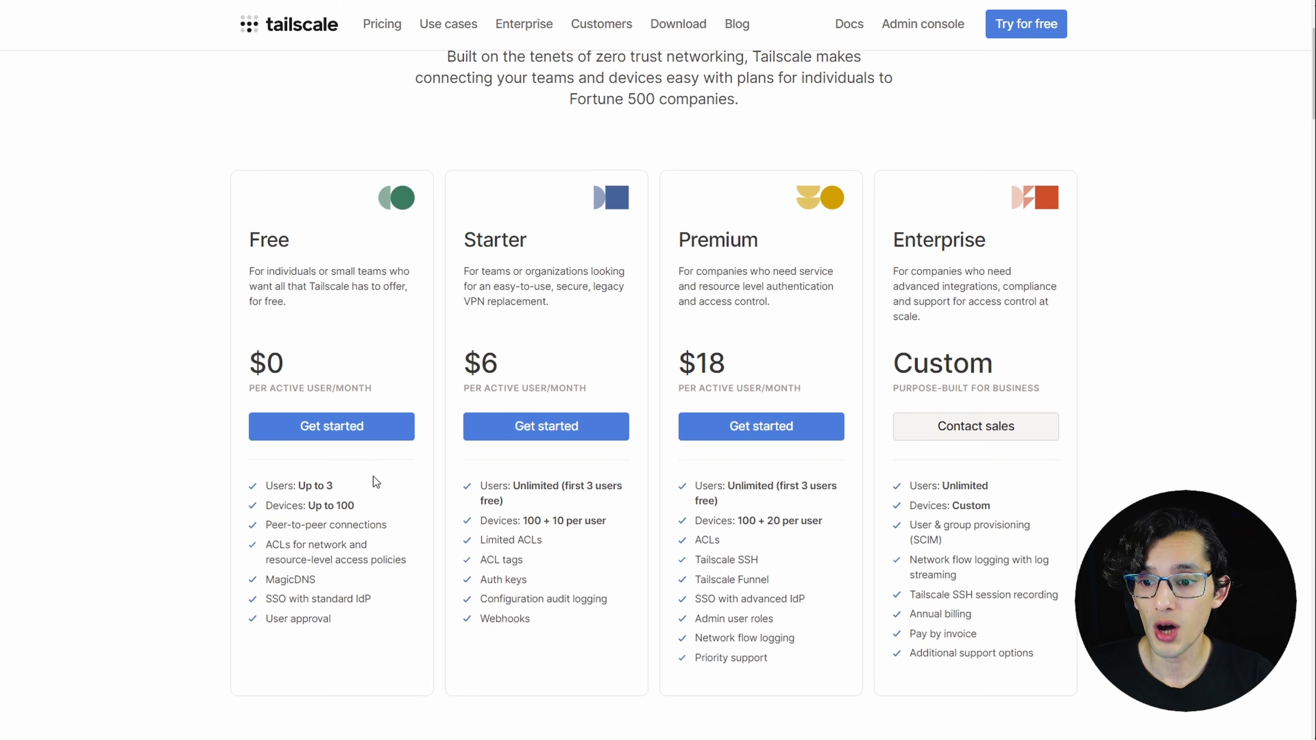
pyautogui.scroll(-2, 377, 482)
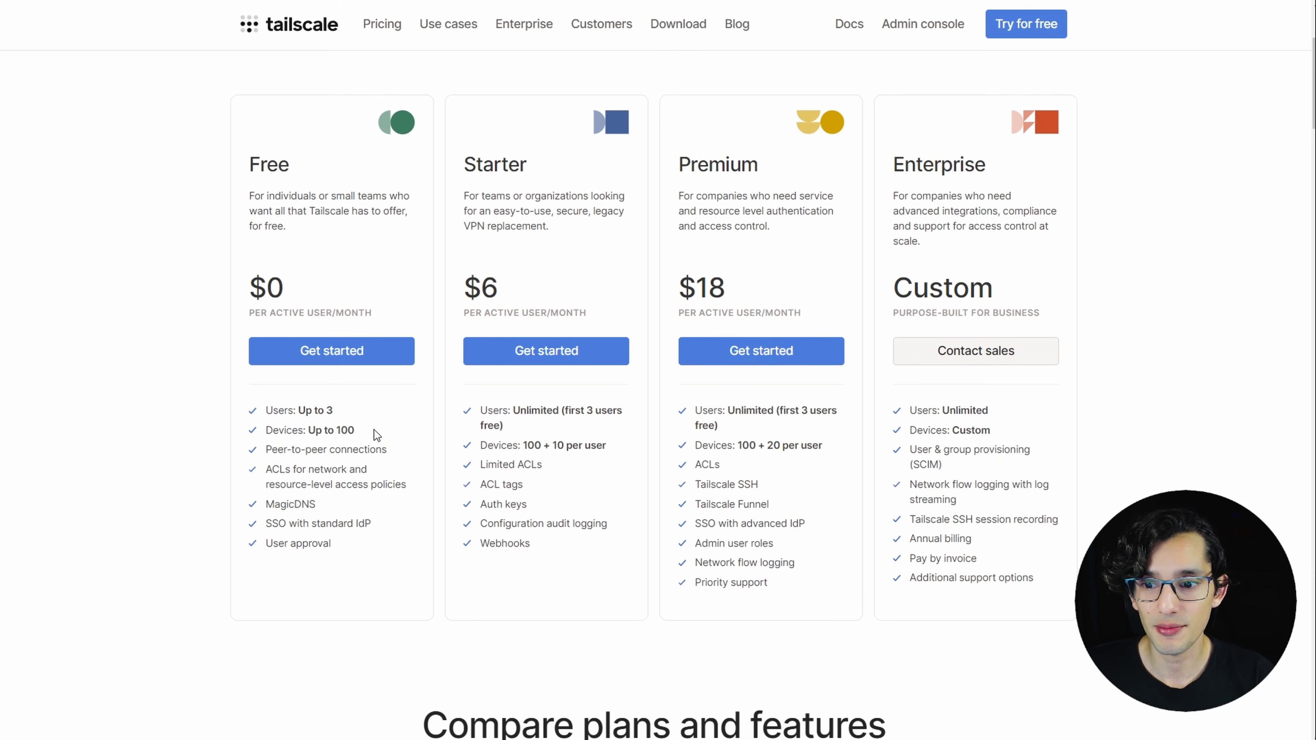
pyautogui.scroll(-1, 397, 477)
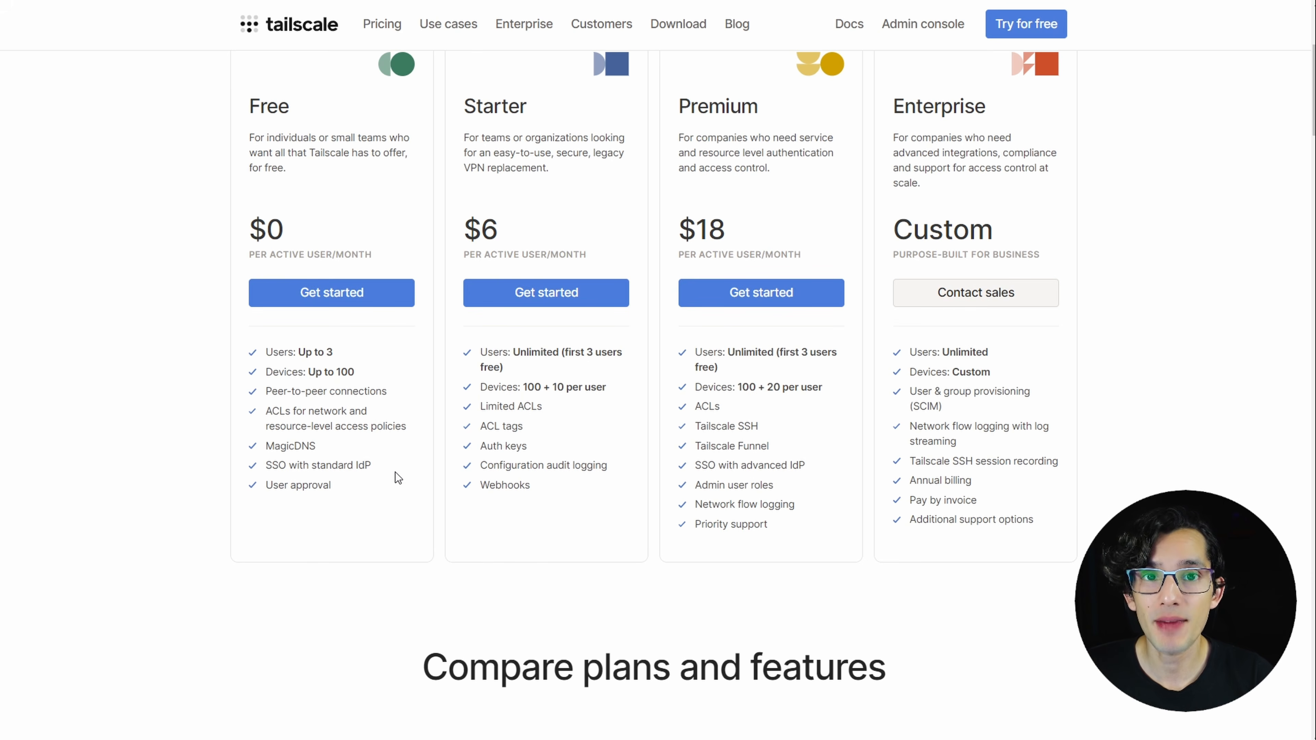
pyautogui.click(330, 298)
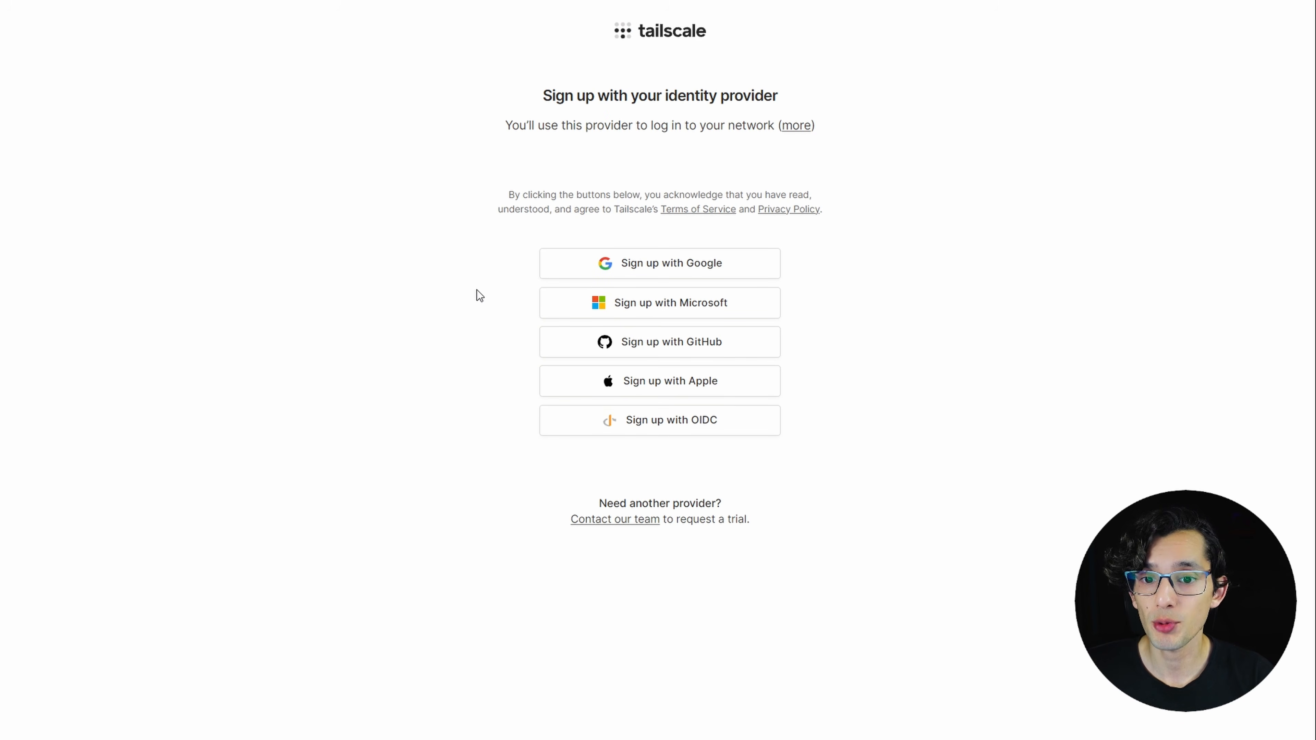
pyautogui.click(694, 269)
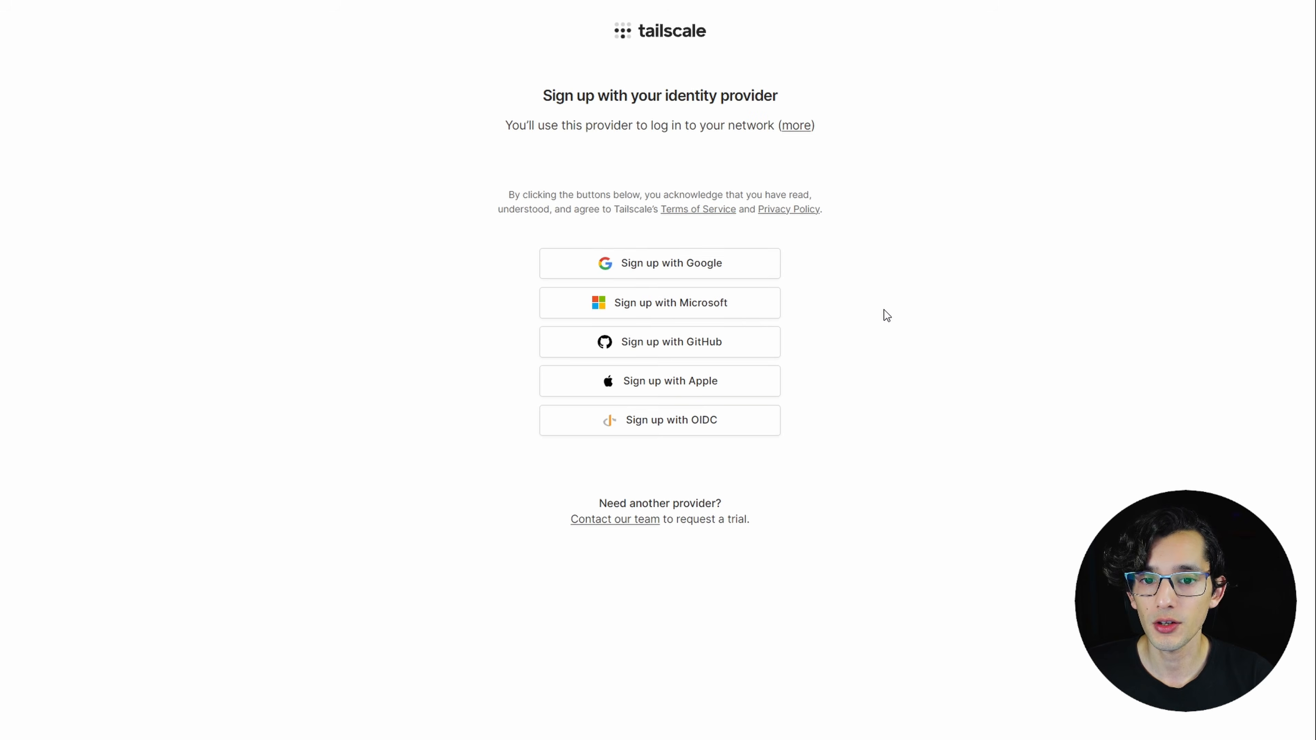
pyautogui.click(697, 313)
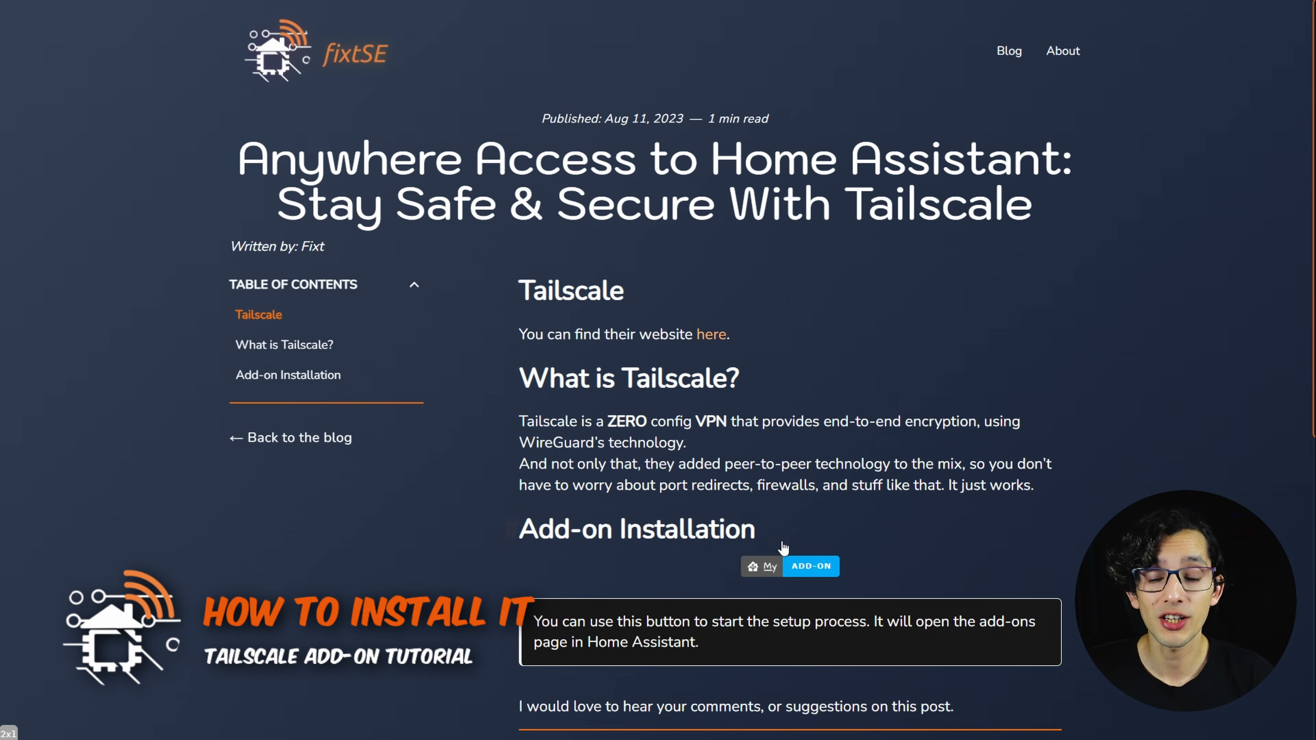
# Open the Tailscale add-on page in Home Assistant through the blog post's add-on link and install the add-on.
pyautogui.click(794, 568)
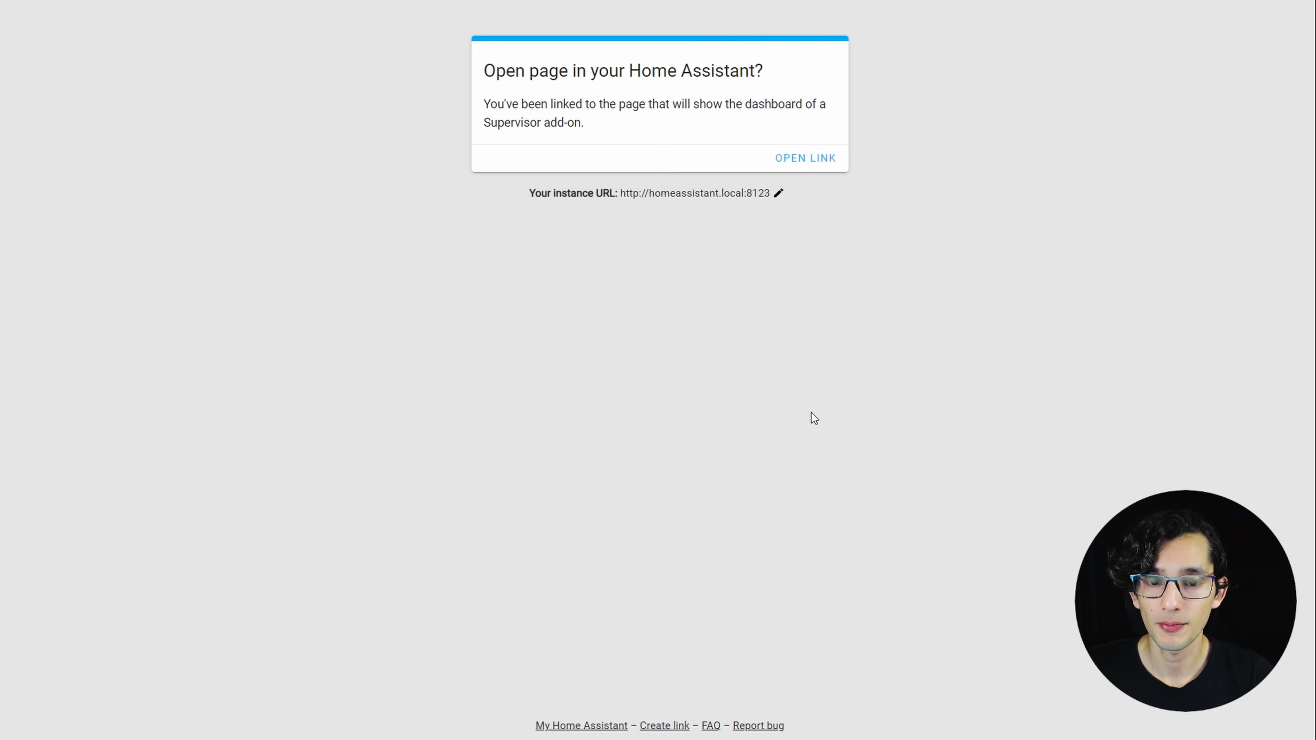
pyautogui.click(806, 159)
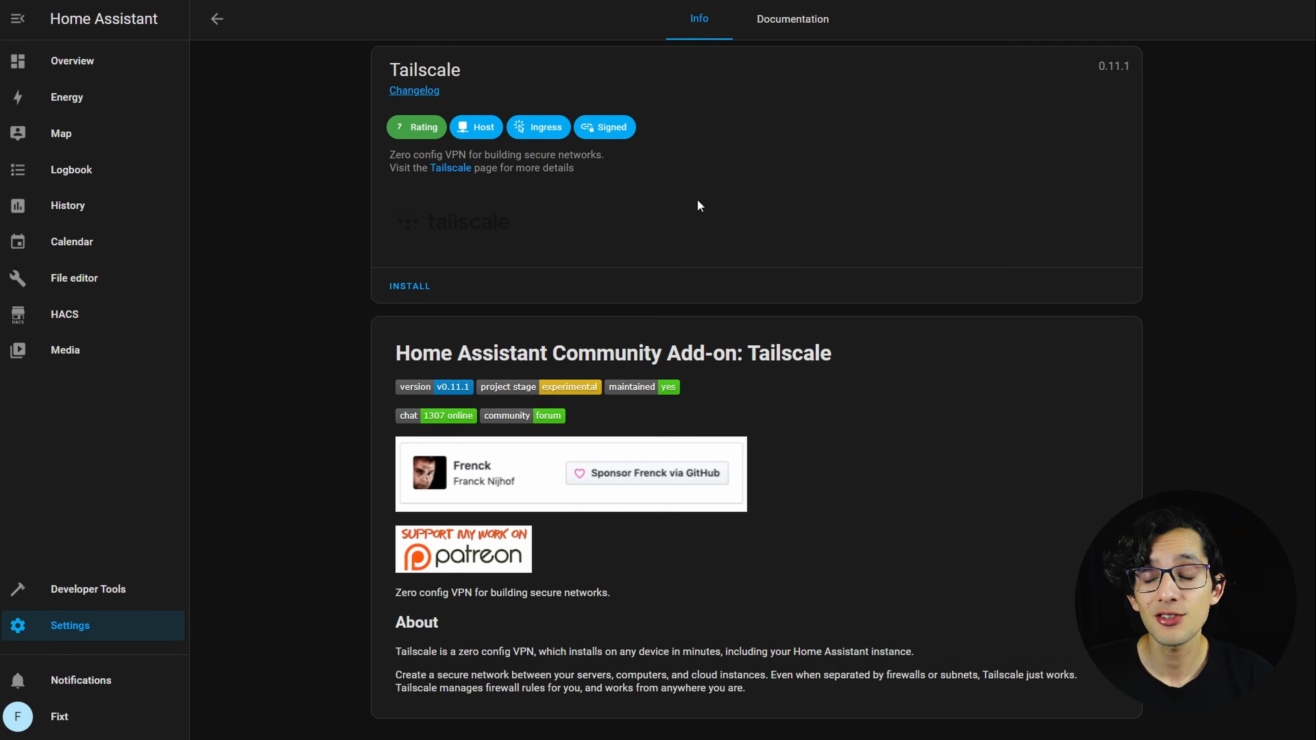
pyautogui.click(417, 285)
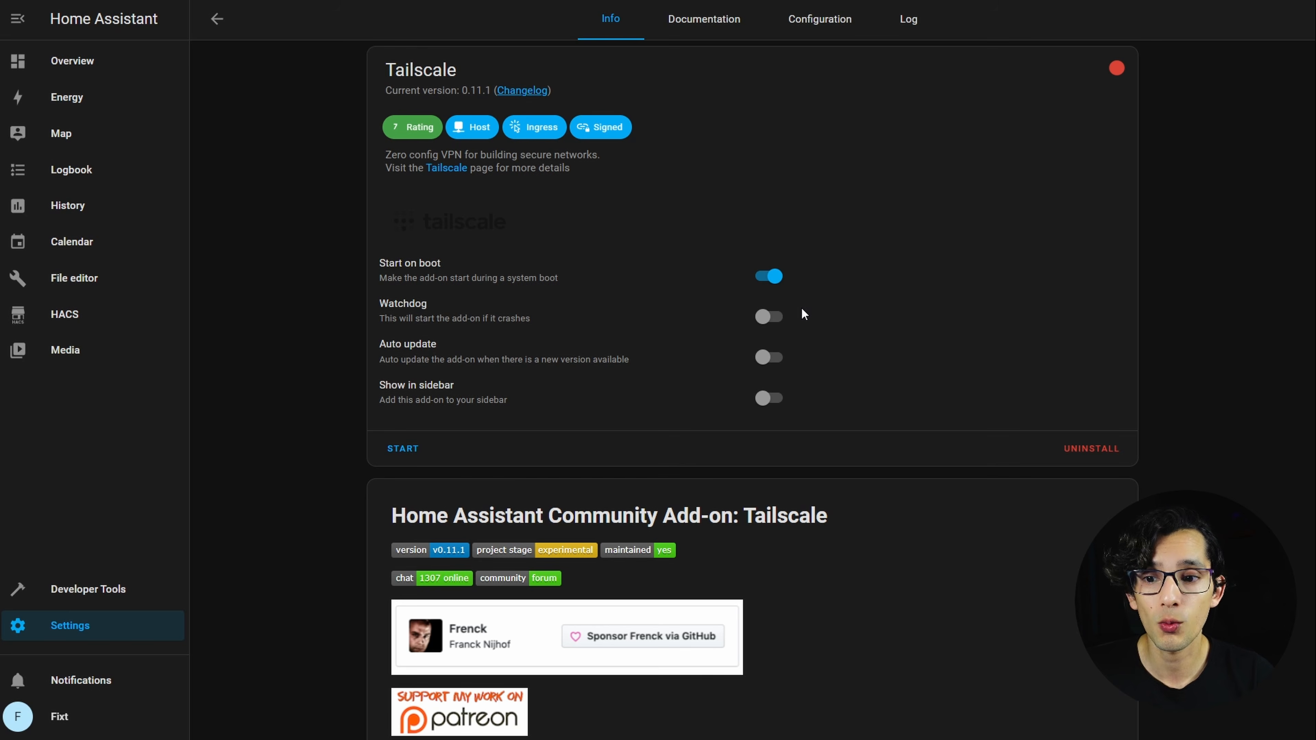
# Enable Watchdog for the Tailscale add-on and start it.
pyautogui.click(769, 315)
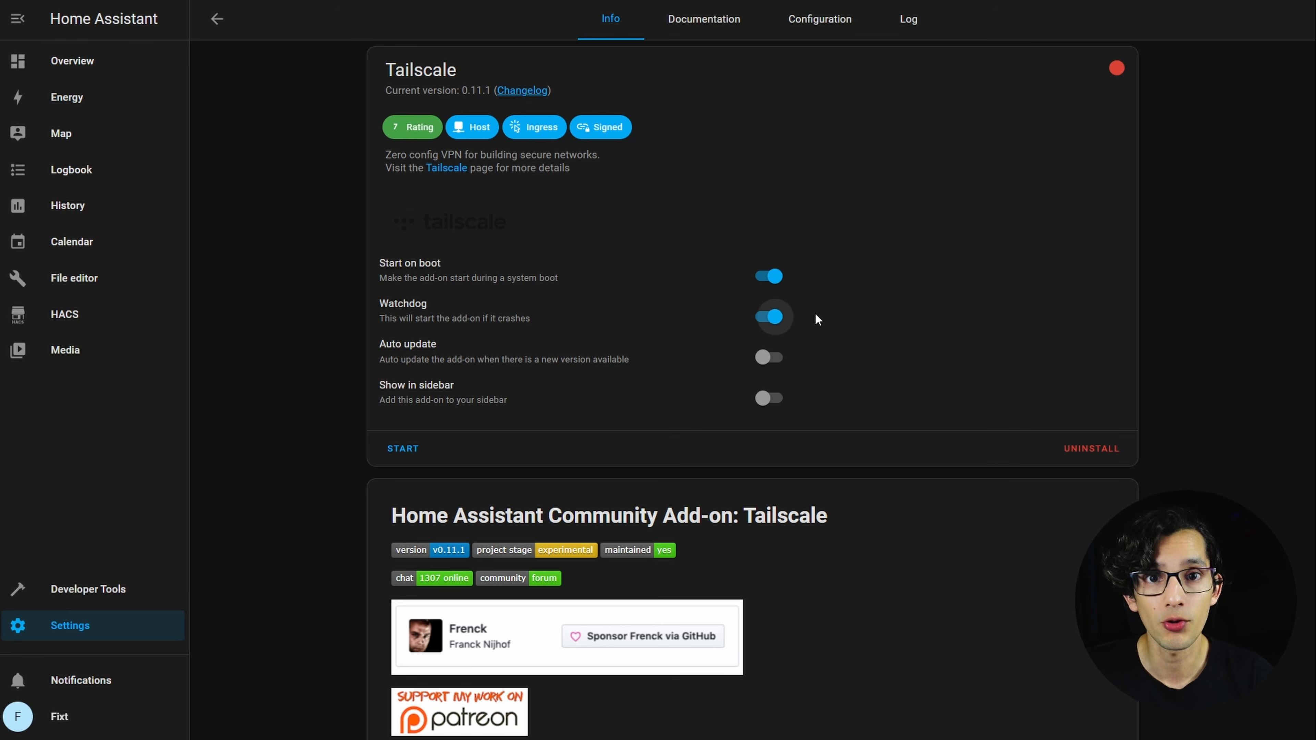
pyautogui.click(403, 448)
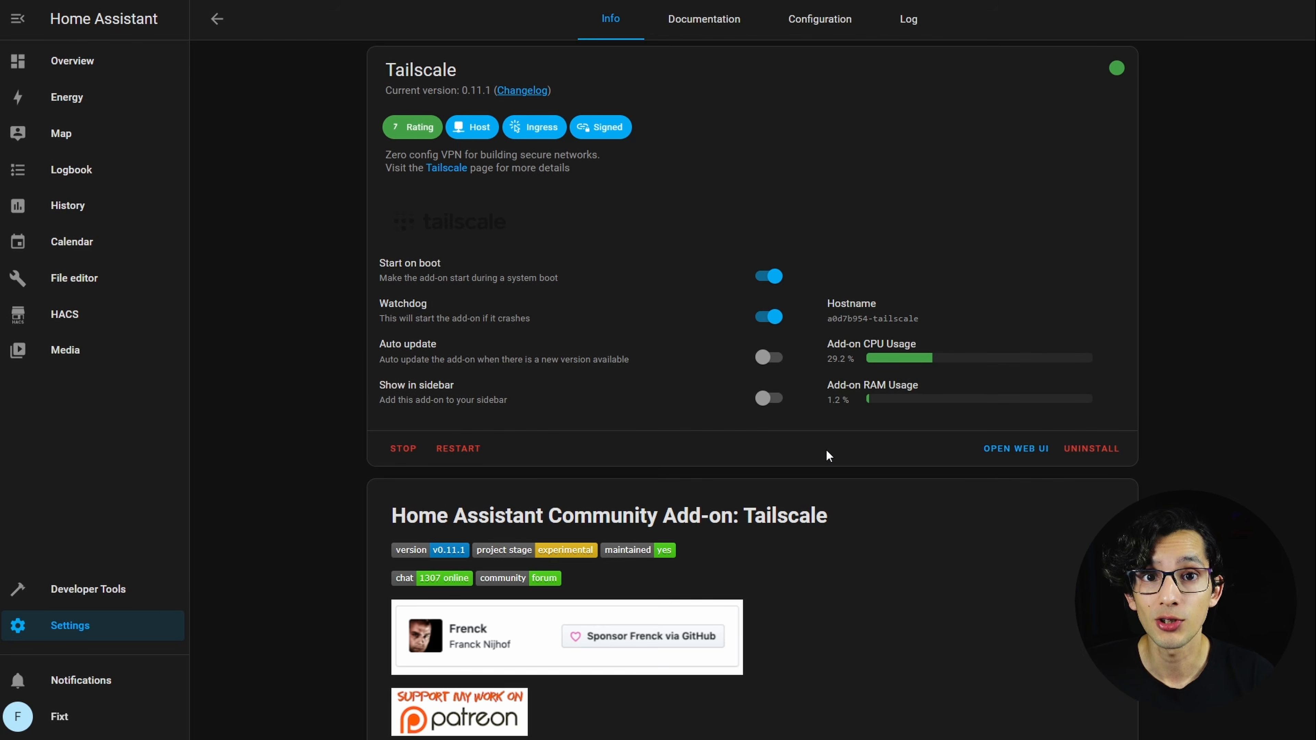
# Log in to Tailscale through the add-on's web interface and connect the homeassistant device to the tailnet.
pyautogui.click(1003, 452)
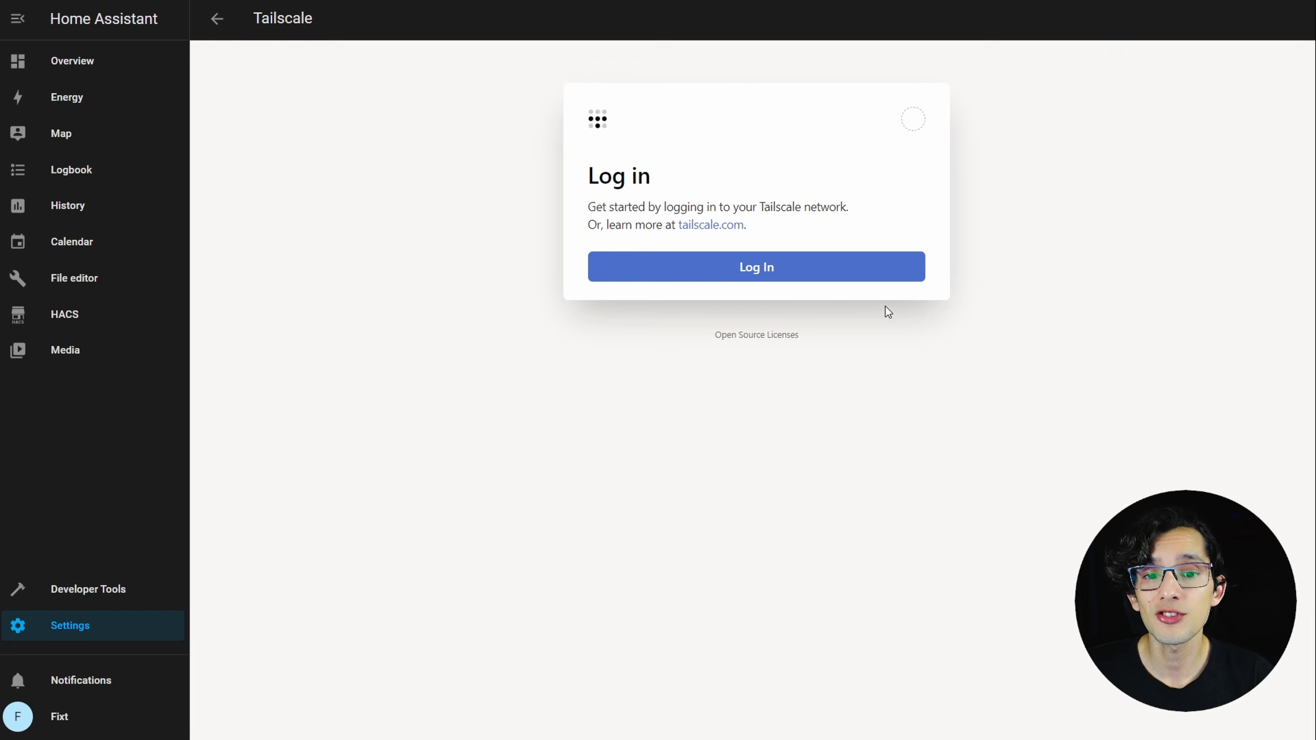
pyautogui.click(802, 267)
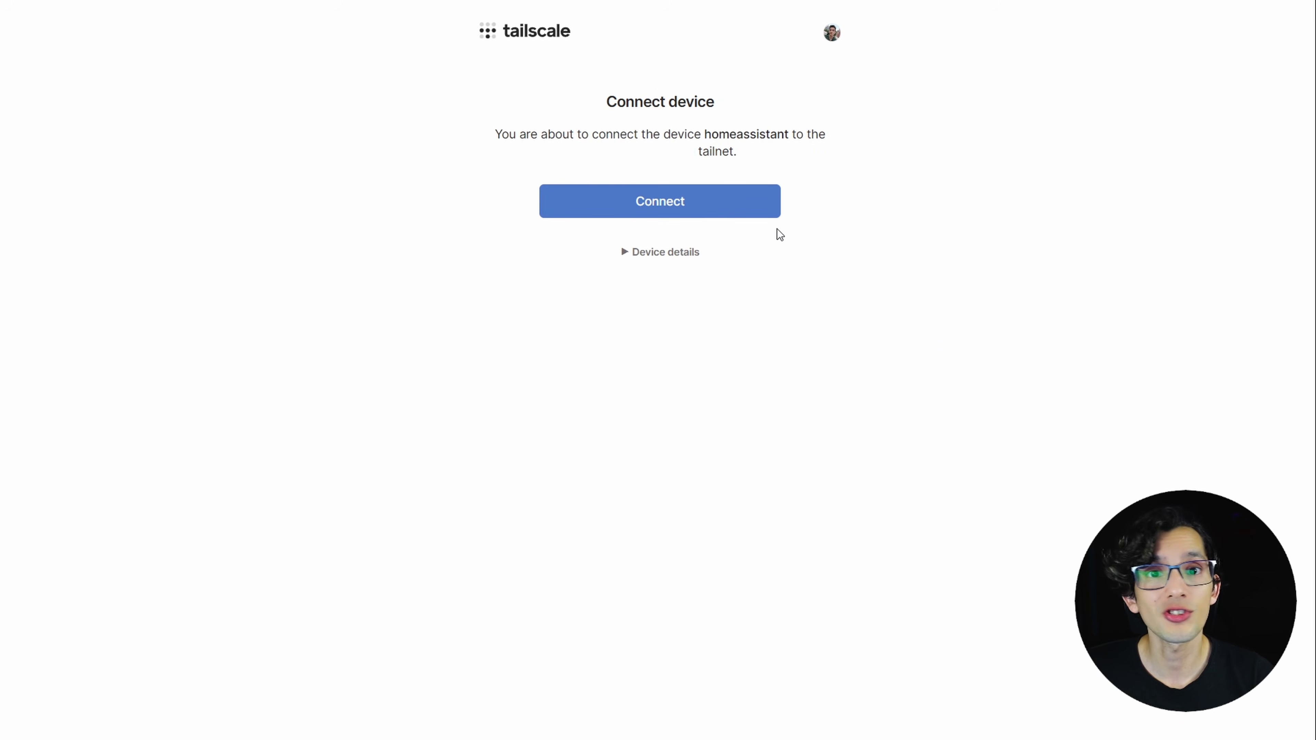
pyautogui.click(716, 210)
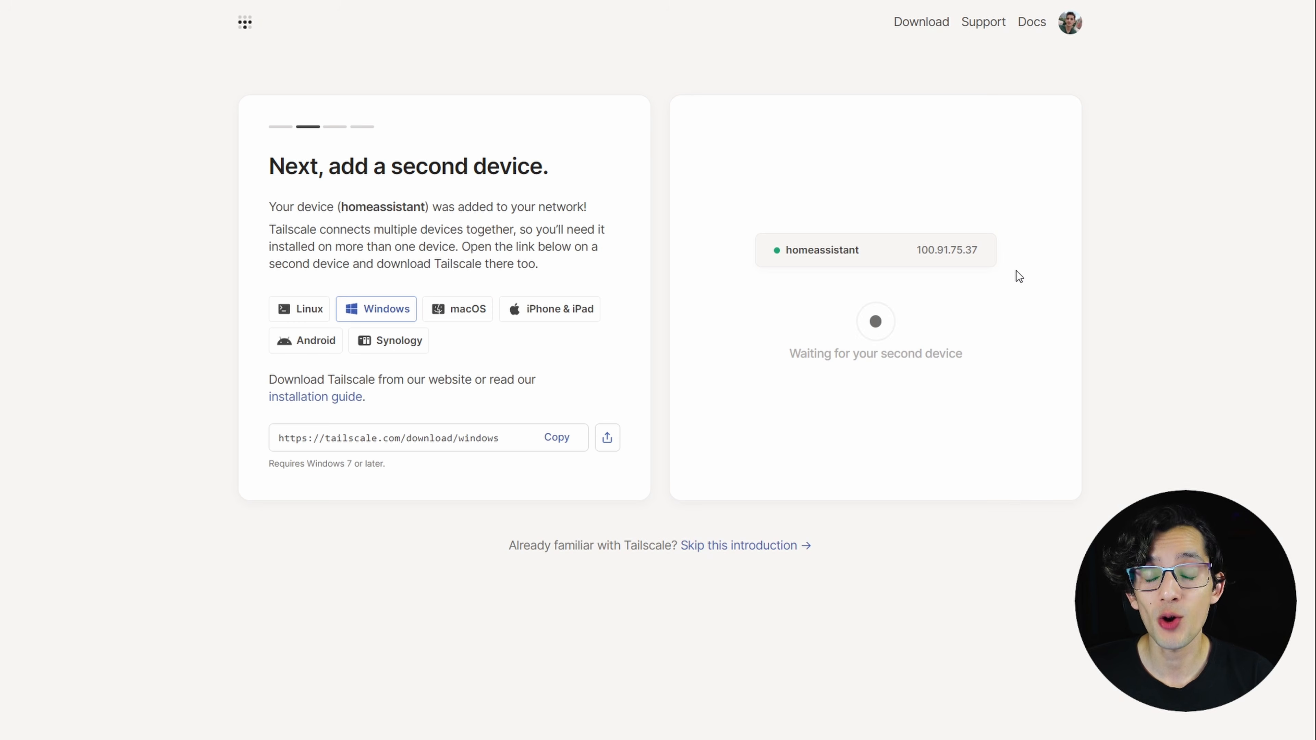
# Highlight the homeassistant device's IP address, choose Android as the second device, and install Tailscale from the phone's Play Store.
pyautogui.moveTo(917, 250); pyautogui.dragTo(1006, 278)
pyautogui.hotkey('ctrl', 'c')
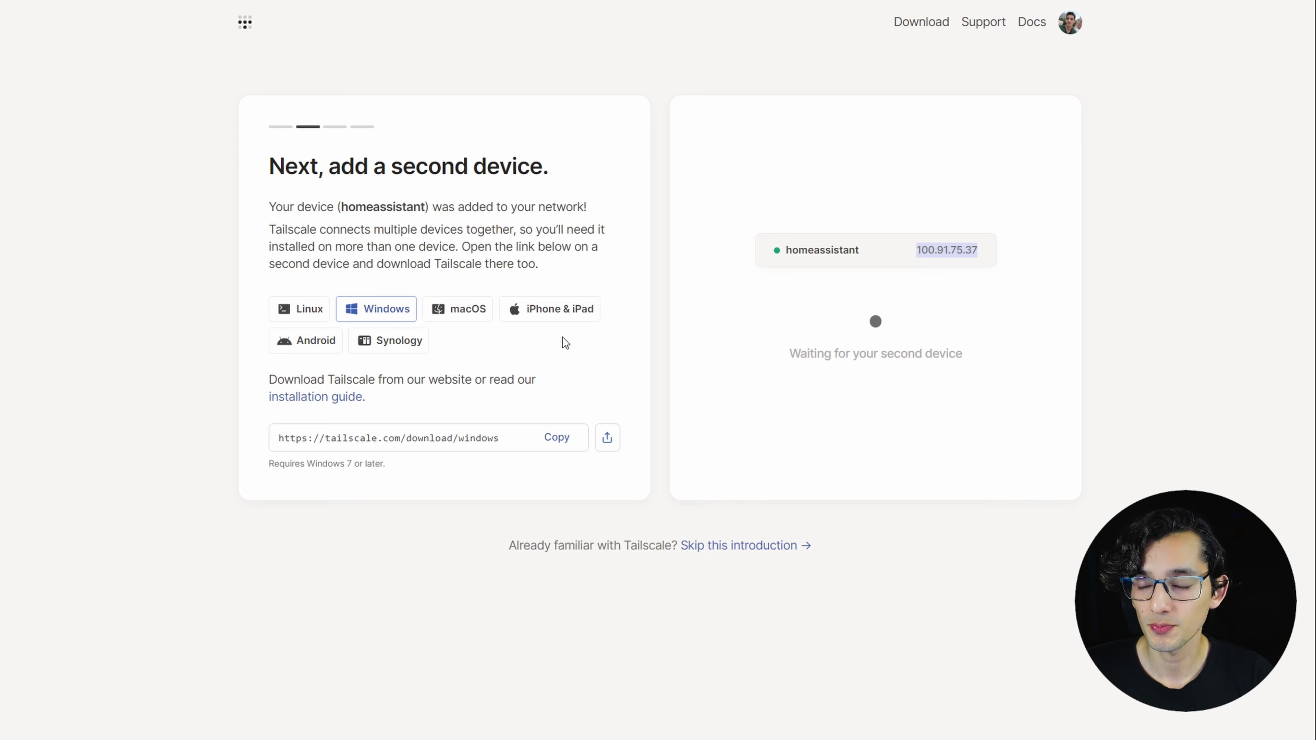
pyautogui.click(322, 349)
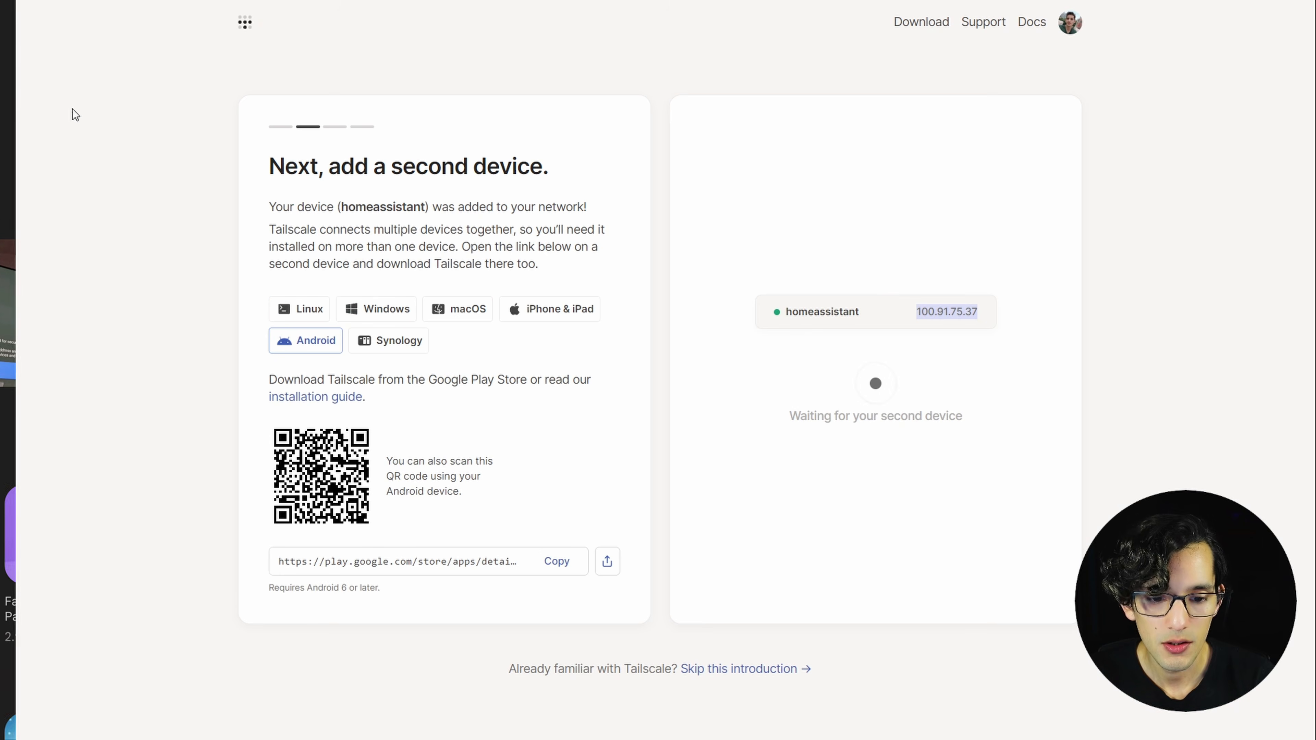
pyautogui.click(269, 147)
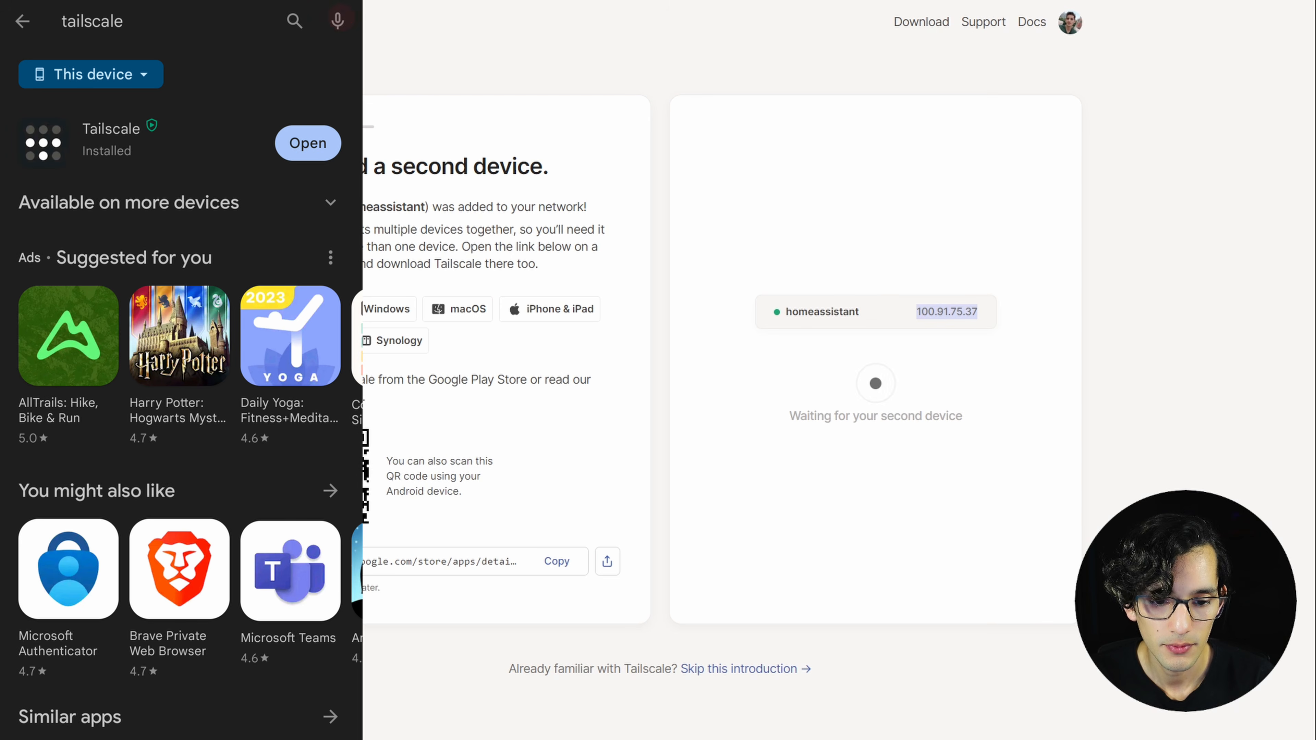
# Open Tailscale on the phone, sign in with Google, and accept the VPN connection request.
pyautogui.click(308, 143)
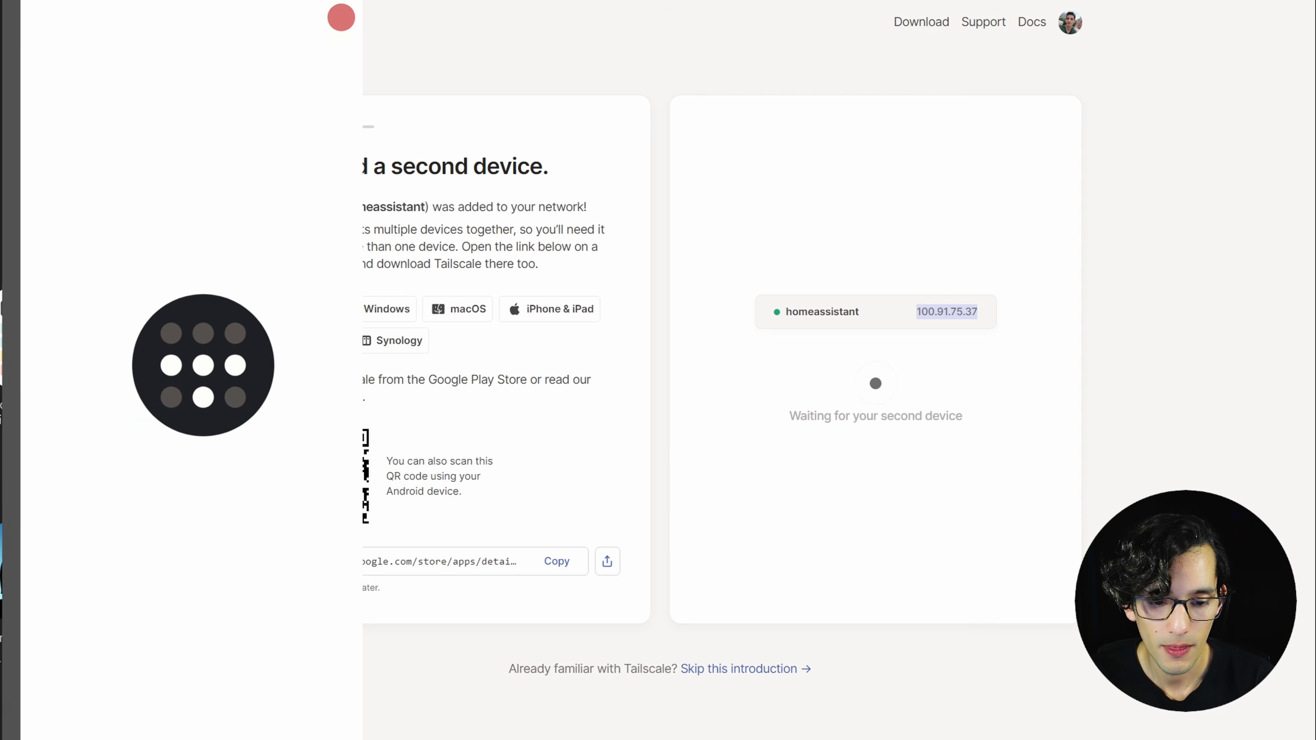
pyautogui.click(254, 396)
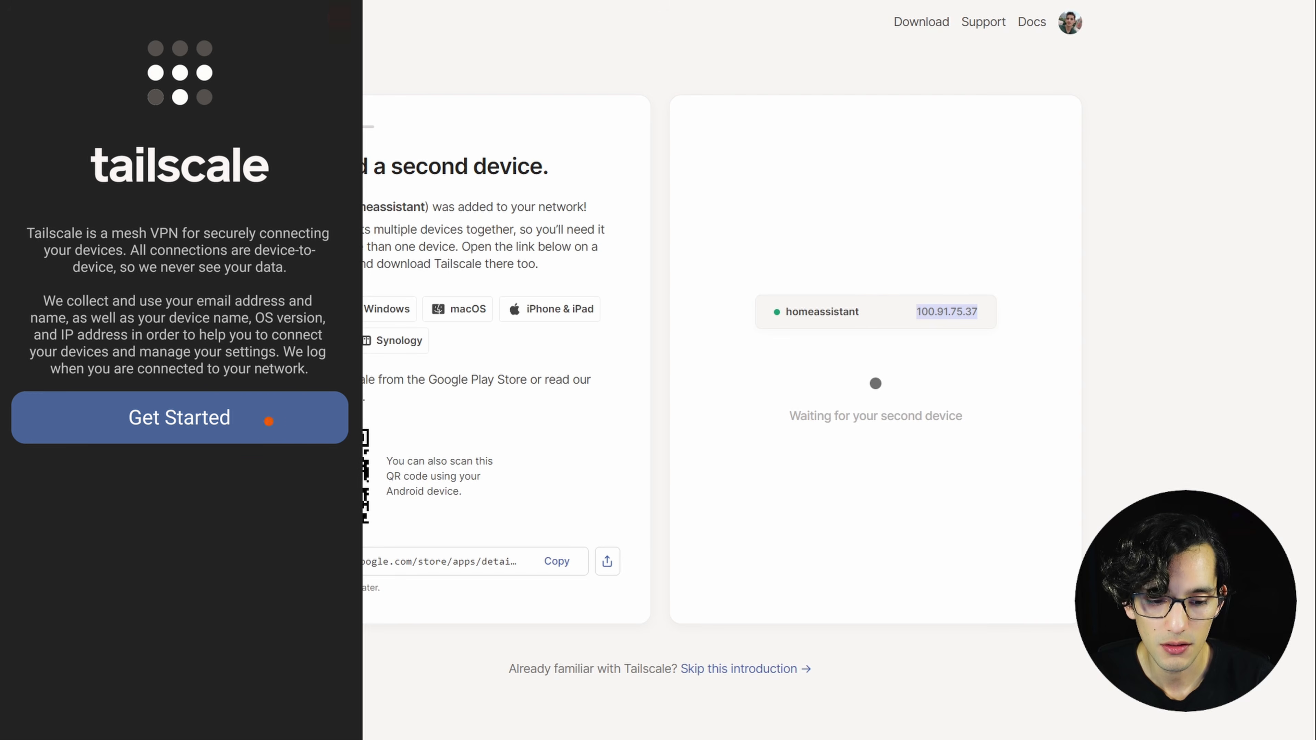
pyautogui.click(268, 421)
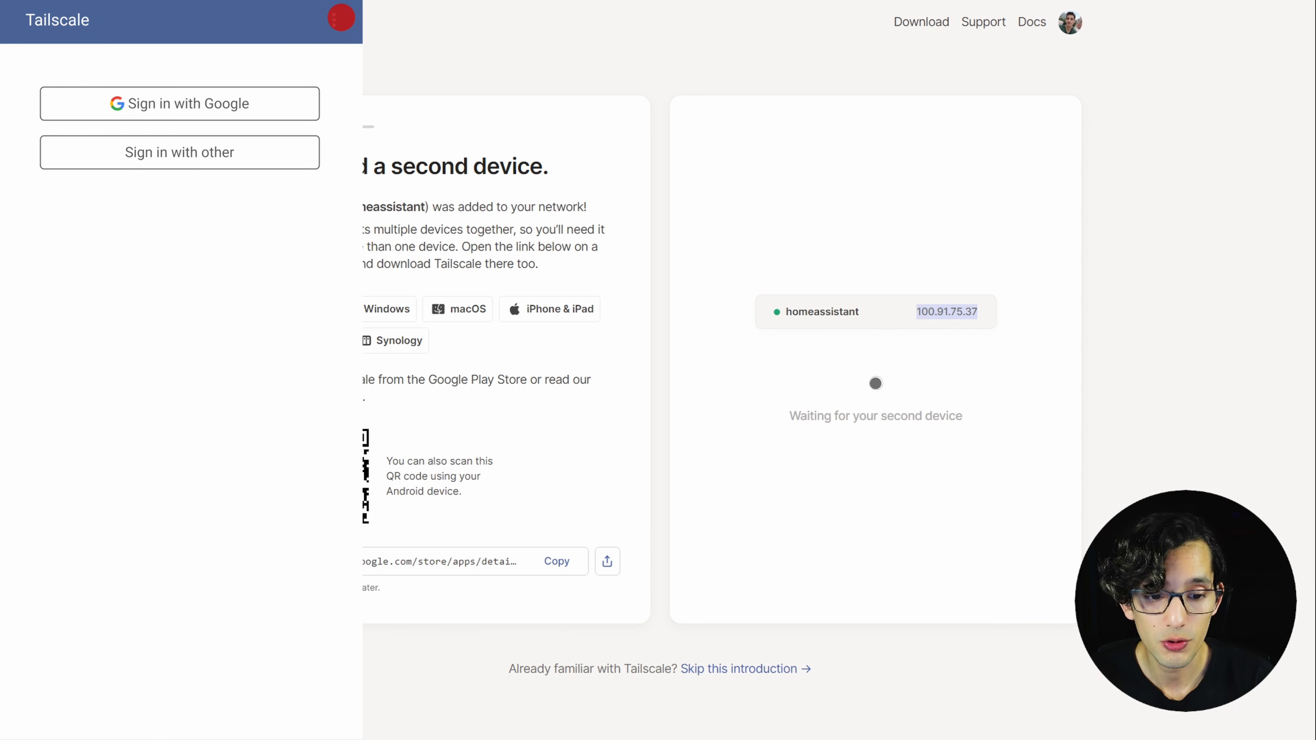
pyautogui.click(278, 101)
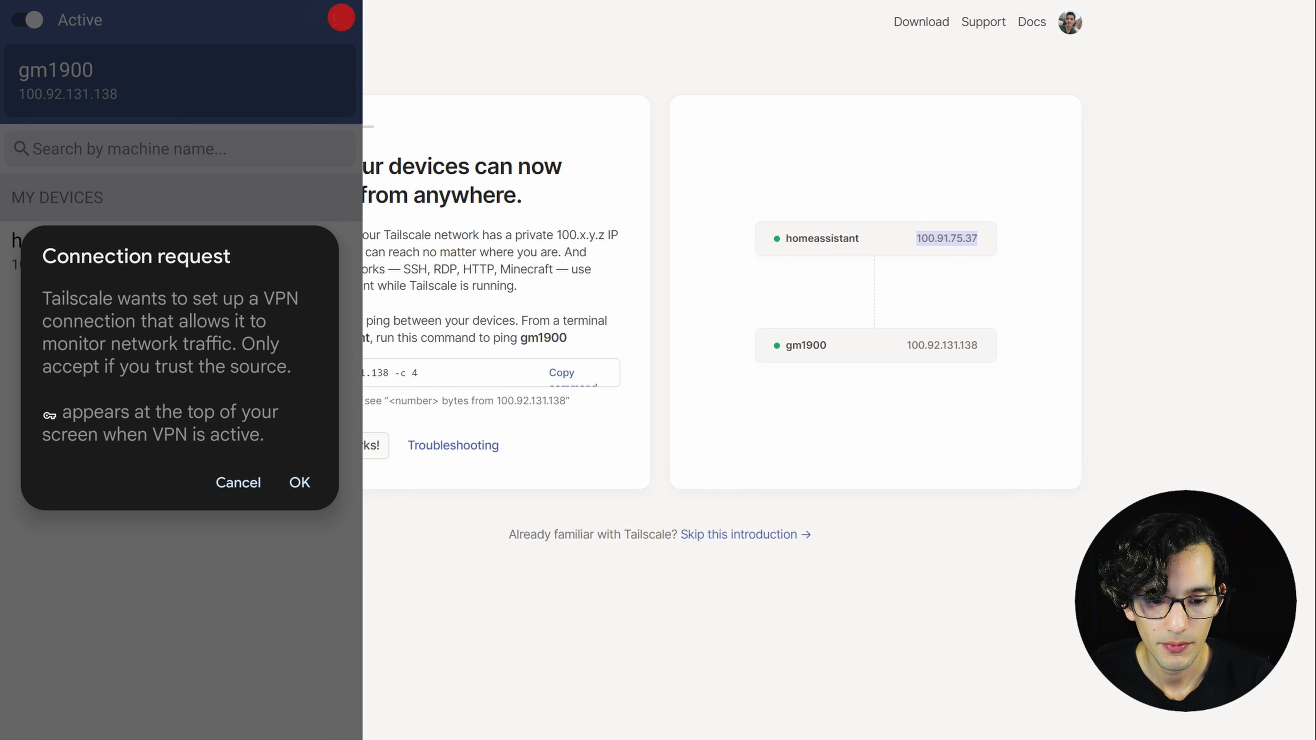
pyautogui.click(301, 485)
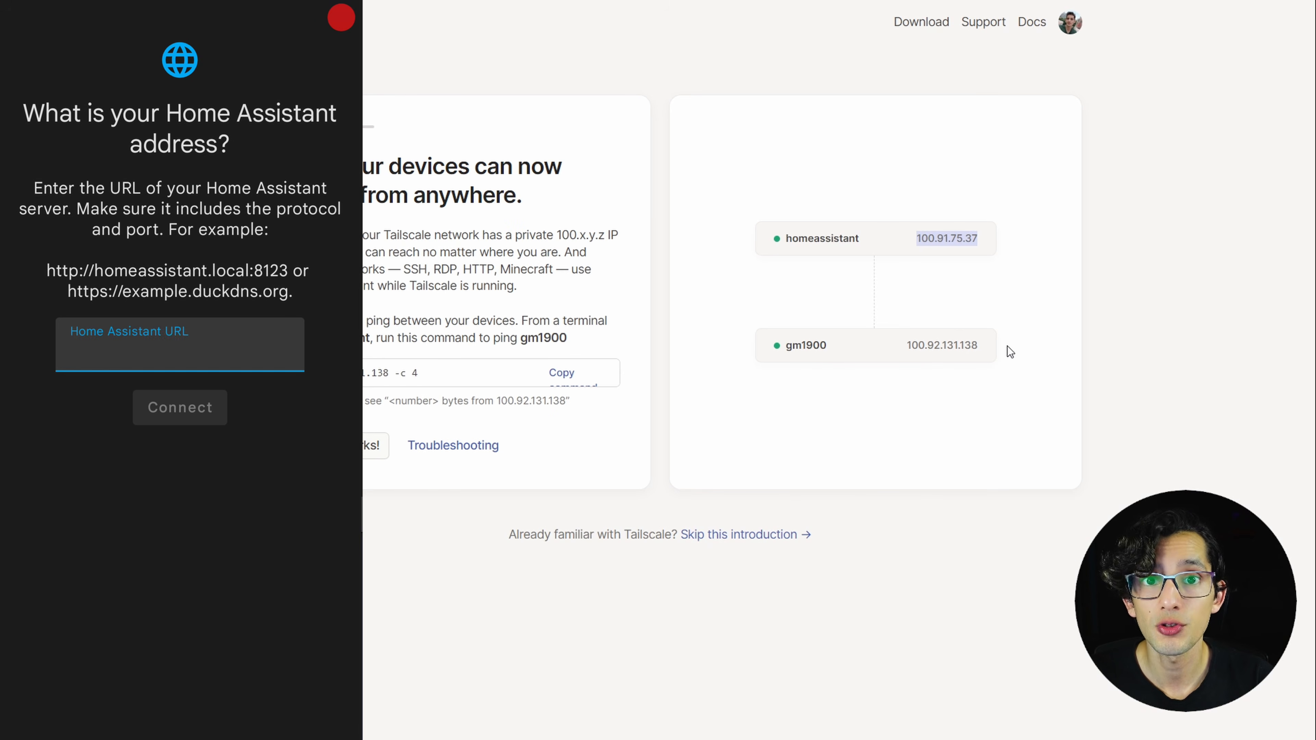
pyautogui.write('http:')
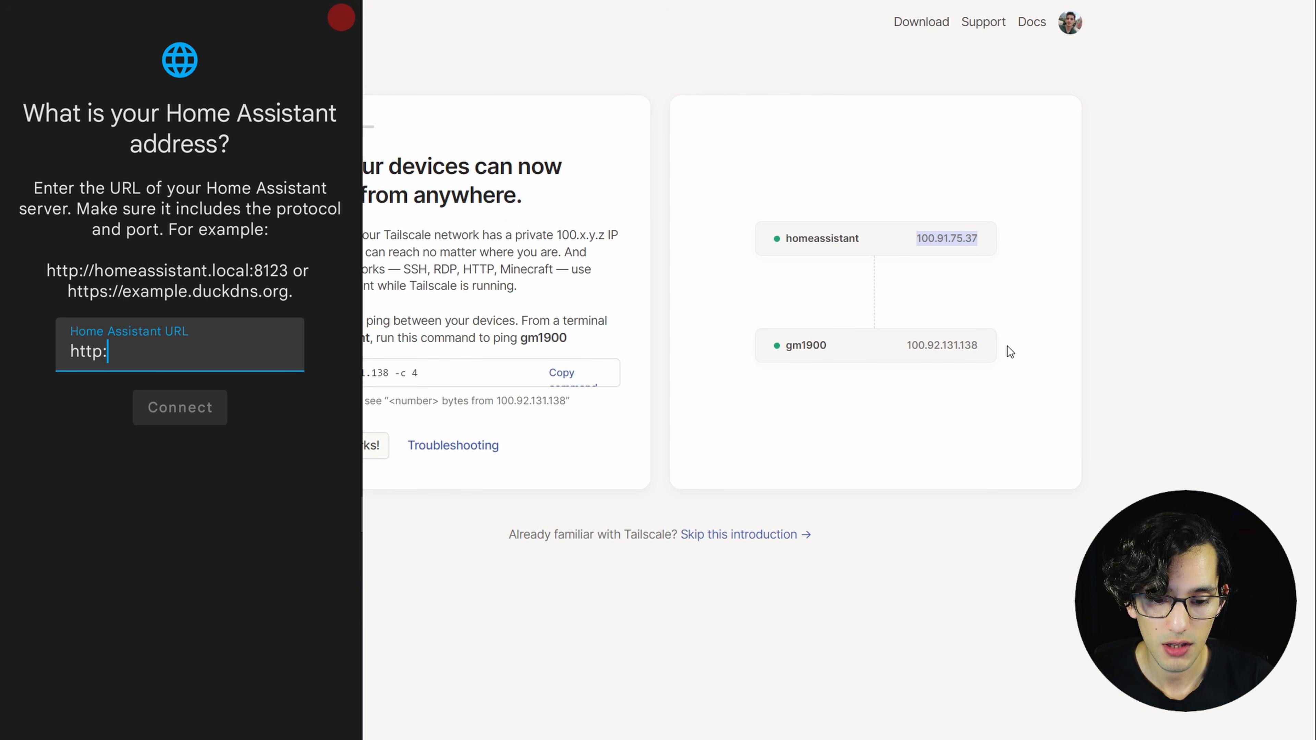
pyautogui.write('//')
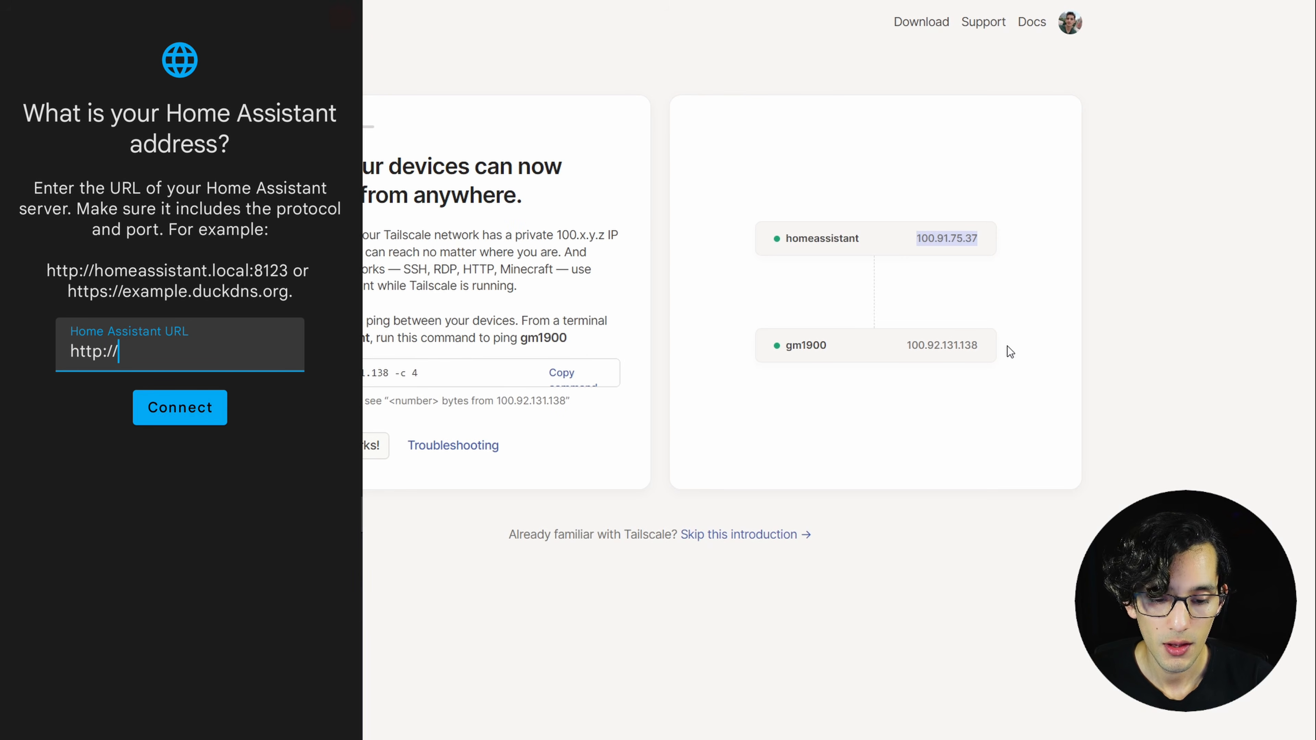
pyautogui.click(1109, 474)
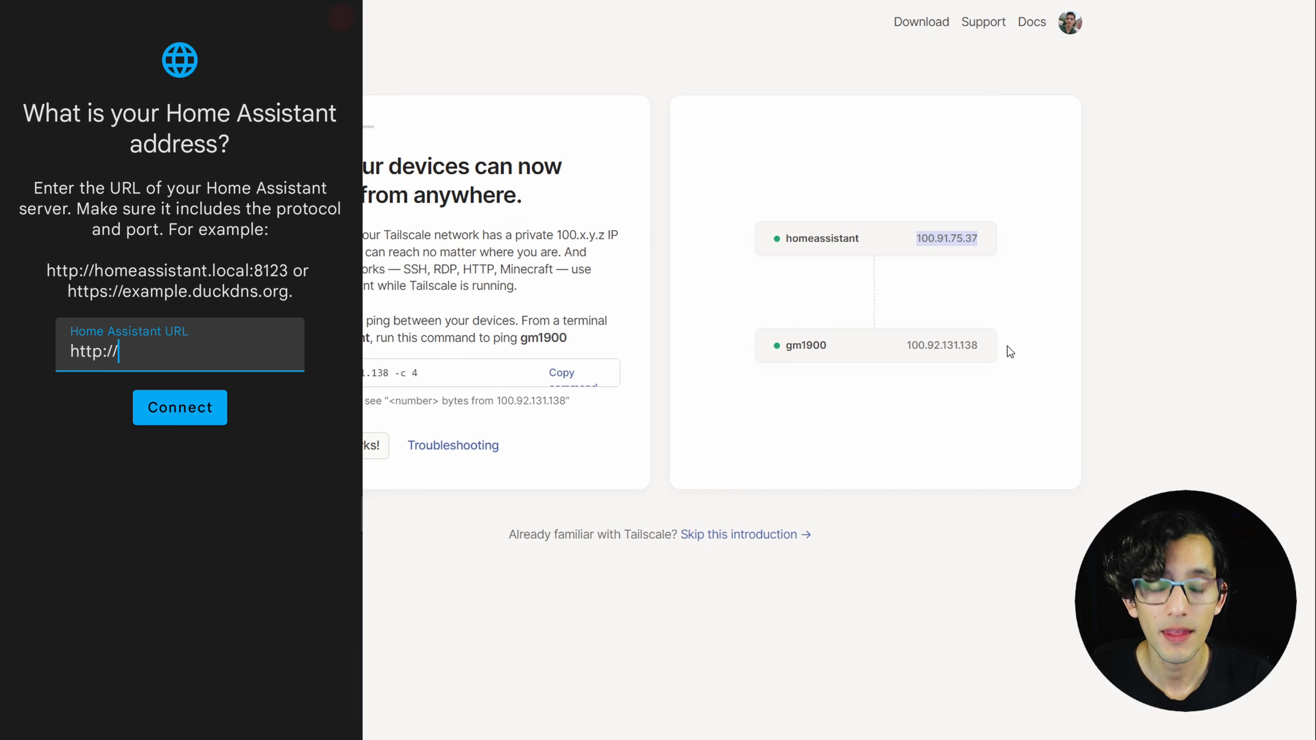
pyautogui.click(207, 349)
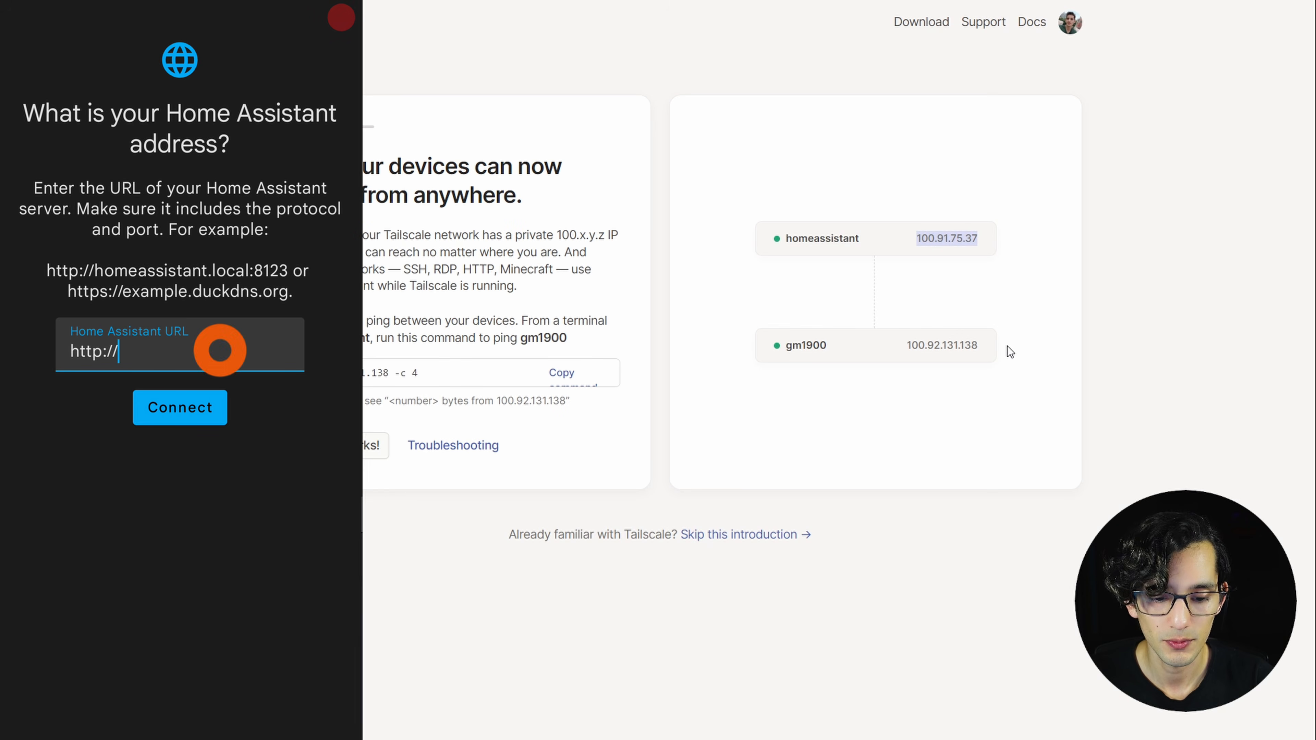
pyautogui.click(75, 311)
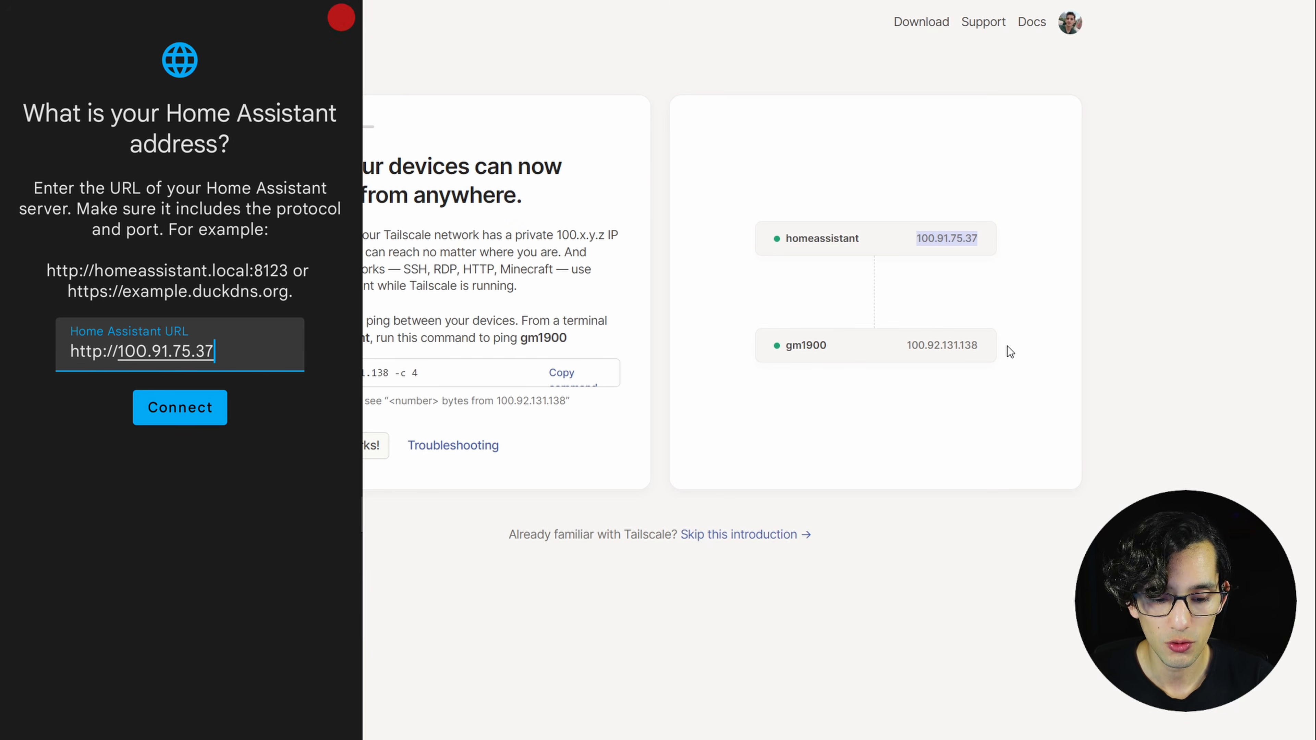
pyautogui.write(':')
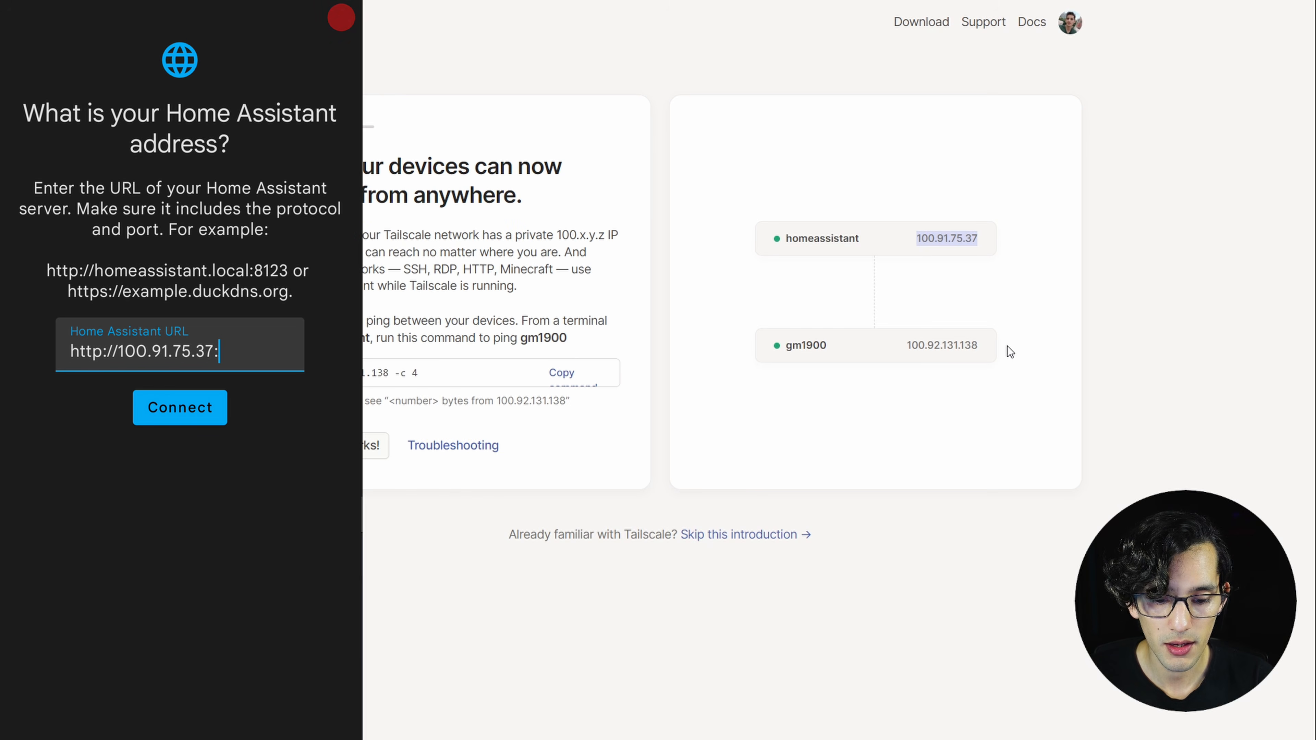
pyautogui.write('8123')
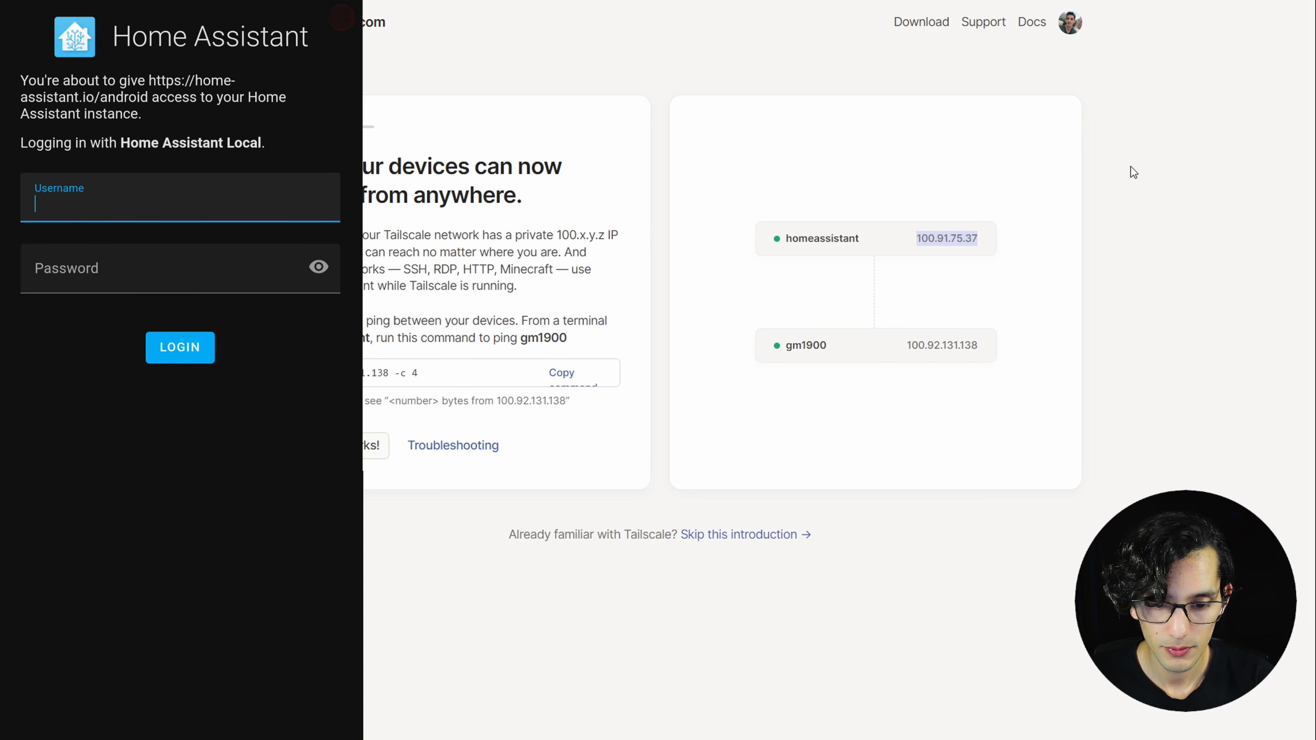
# Log in to Home Assistant on the phone with the account username and password.
pyautogui.write('Fixt')
pyautogui.click(223, 265)
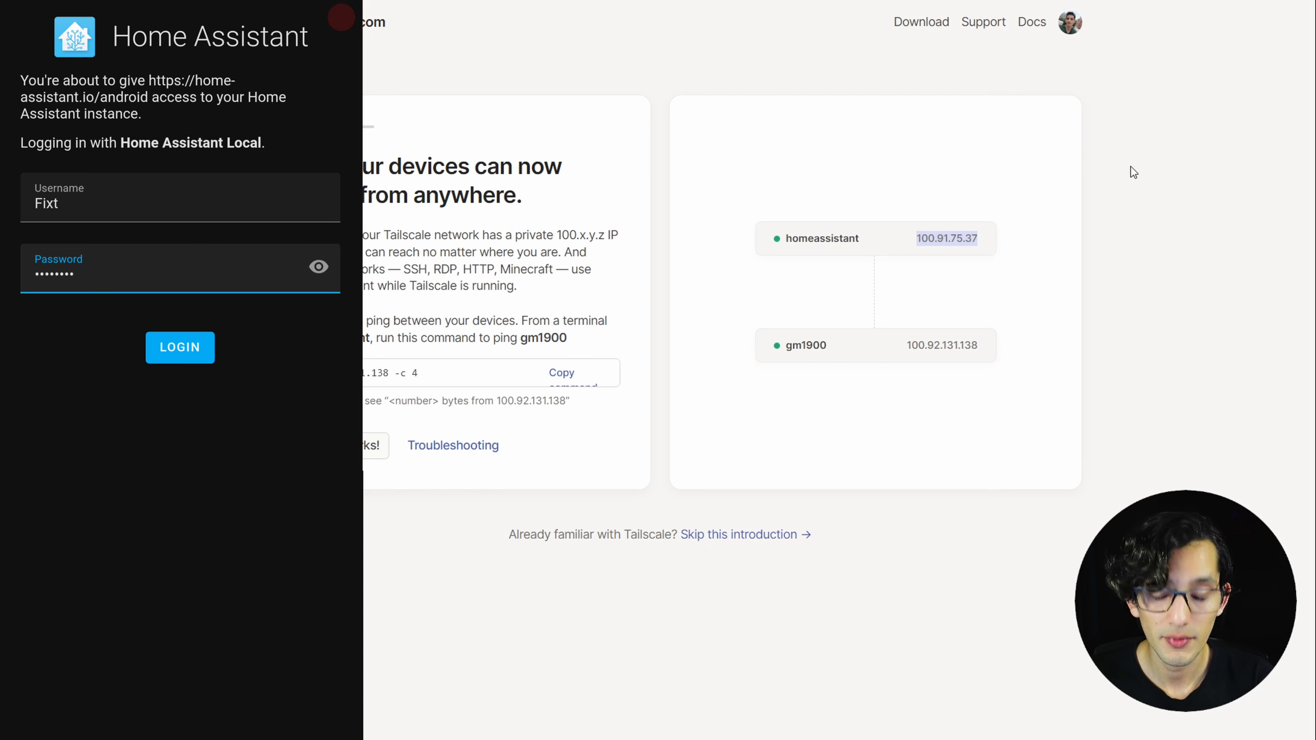
pyautogui.click(180, 347)
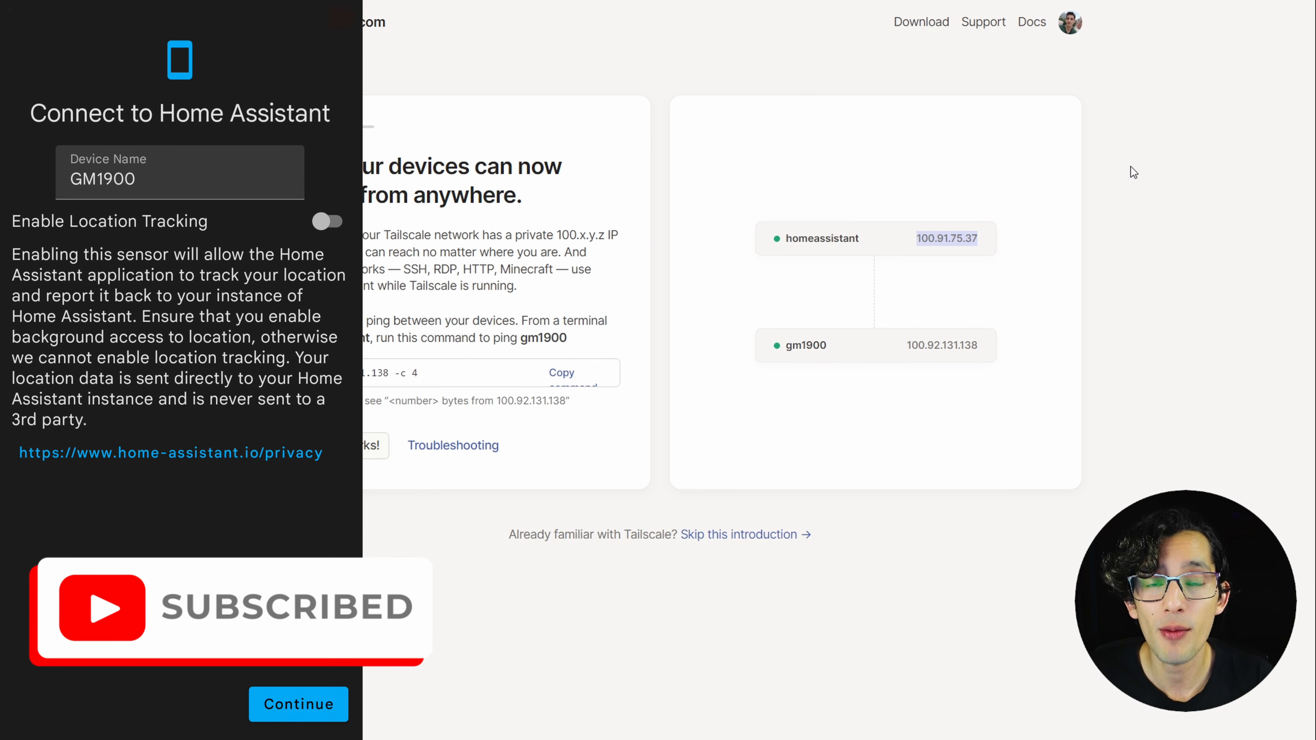
# Enable location tracking for the phone GM1900 and continue to Home Assistant.
pyautogui.click(328, 221)
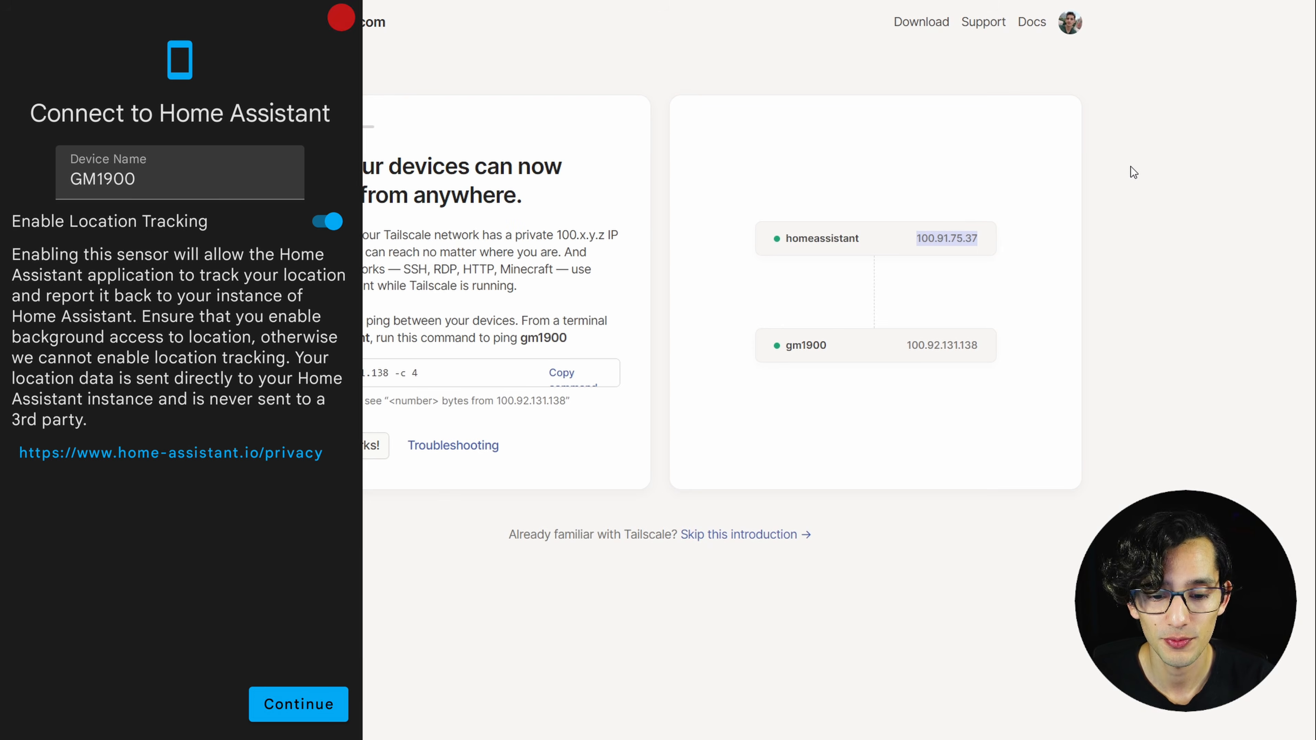
pyautogui.click(310, 709)
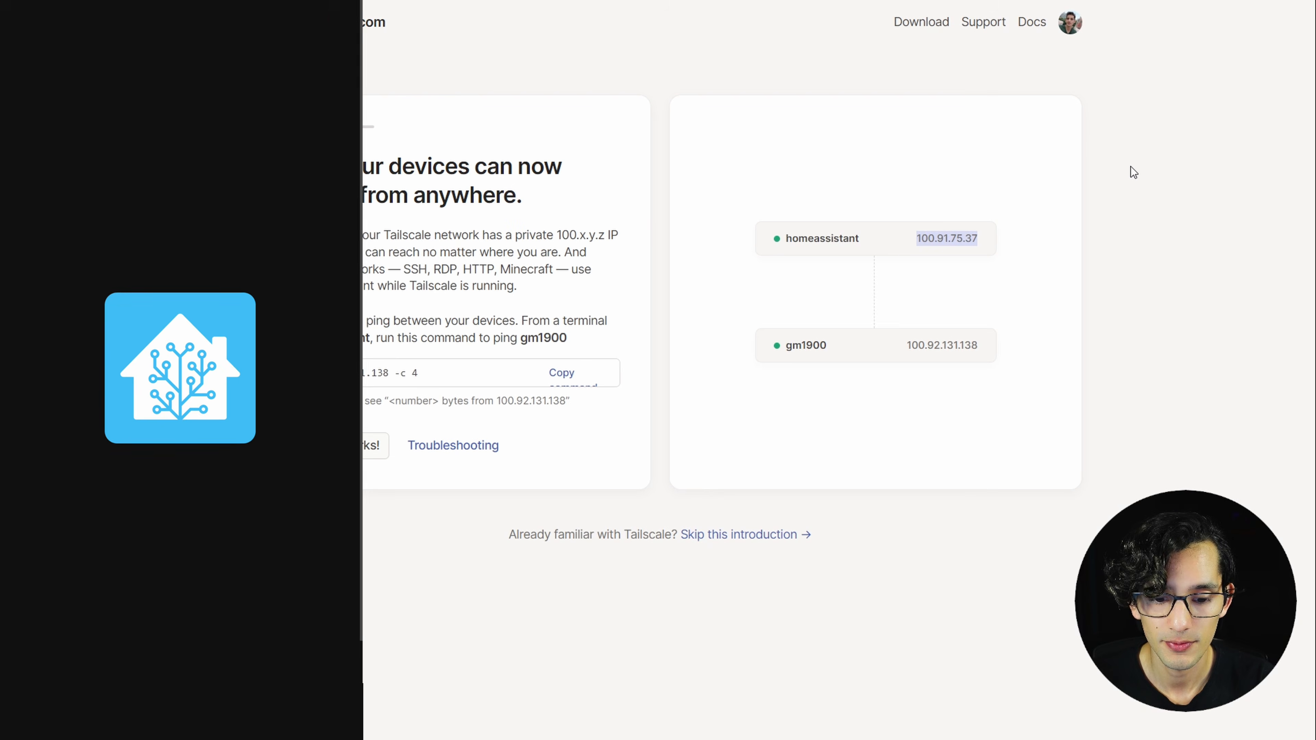